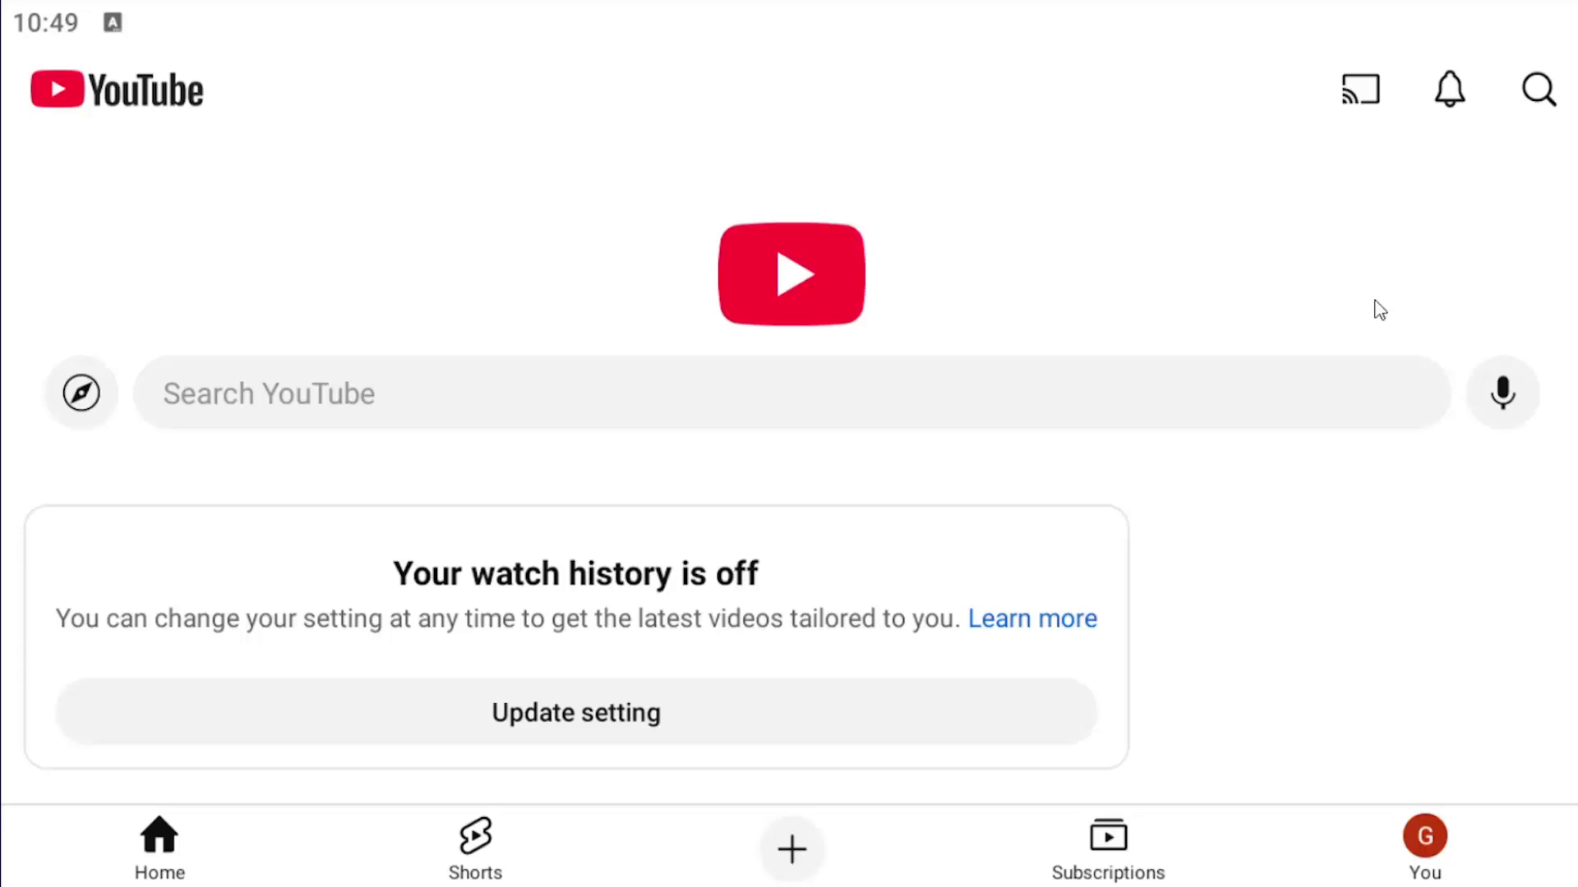
Open YouTube's Settings via the settings gear on the You account page.
left_click(1427, 841)
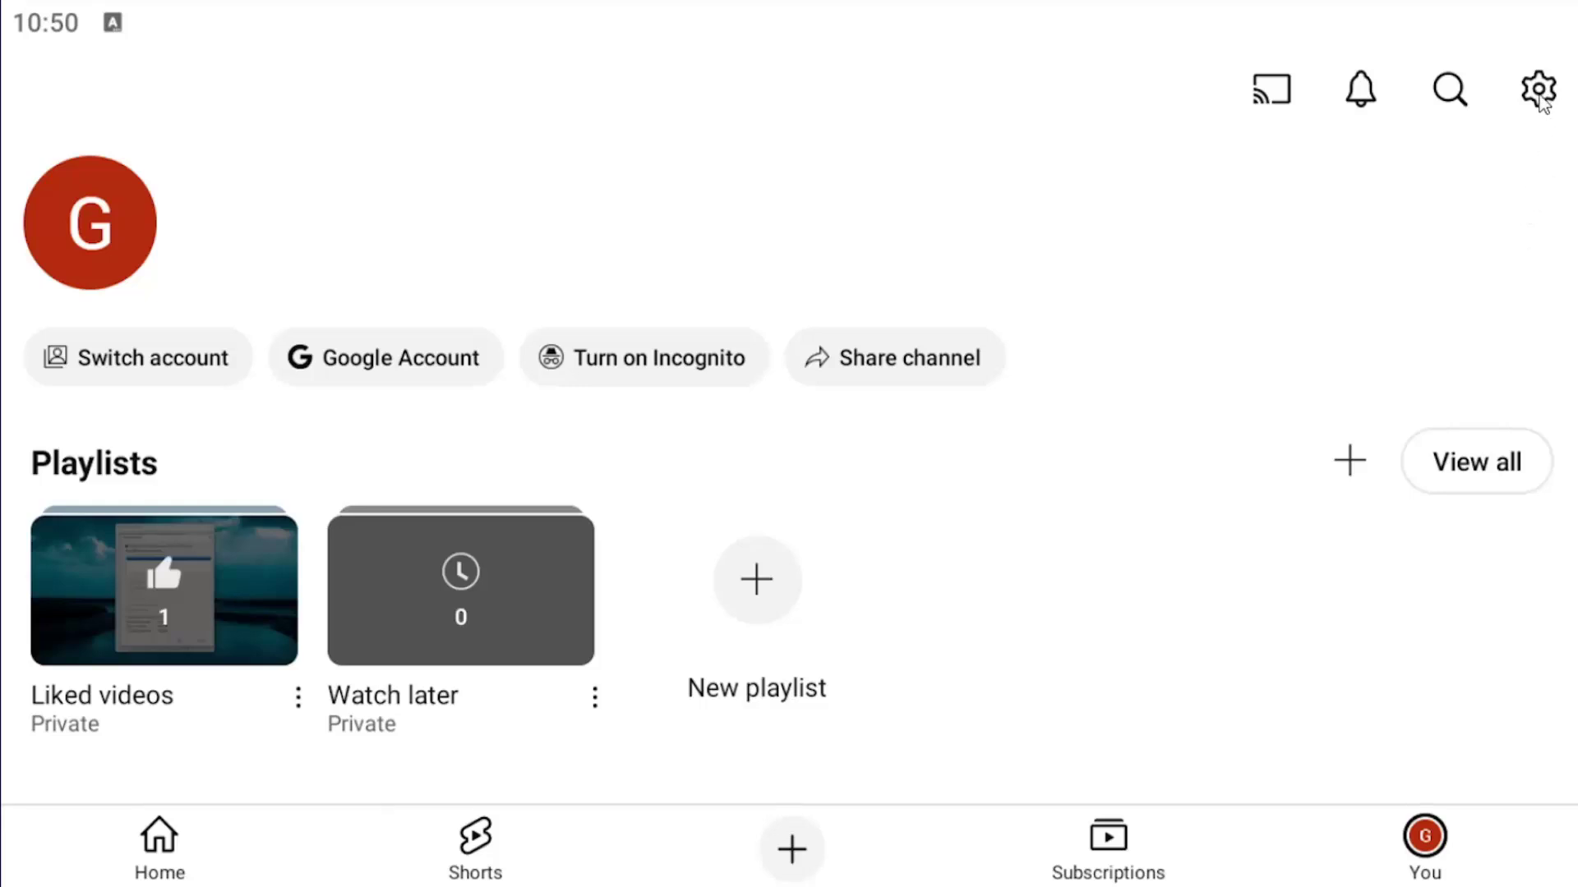
left_click(1538, 95)
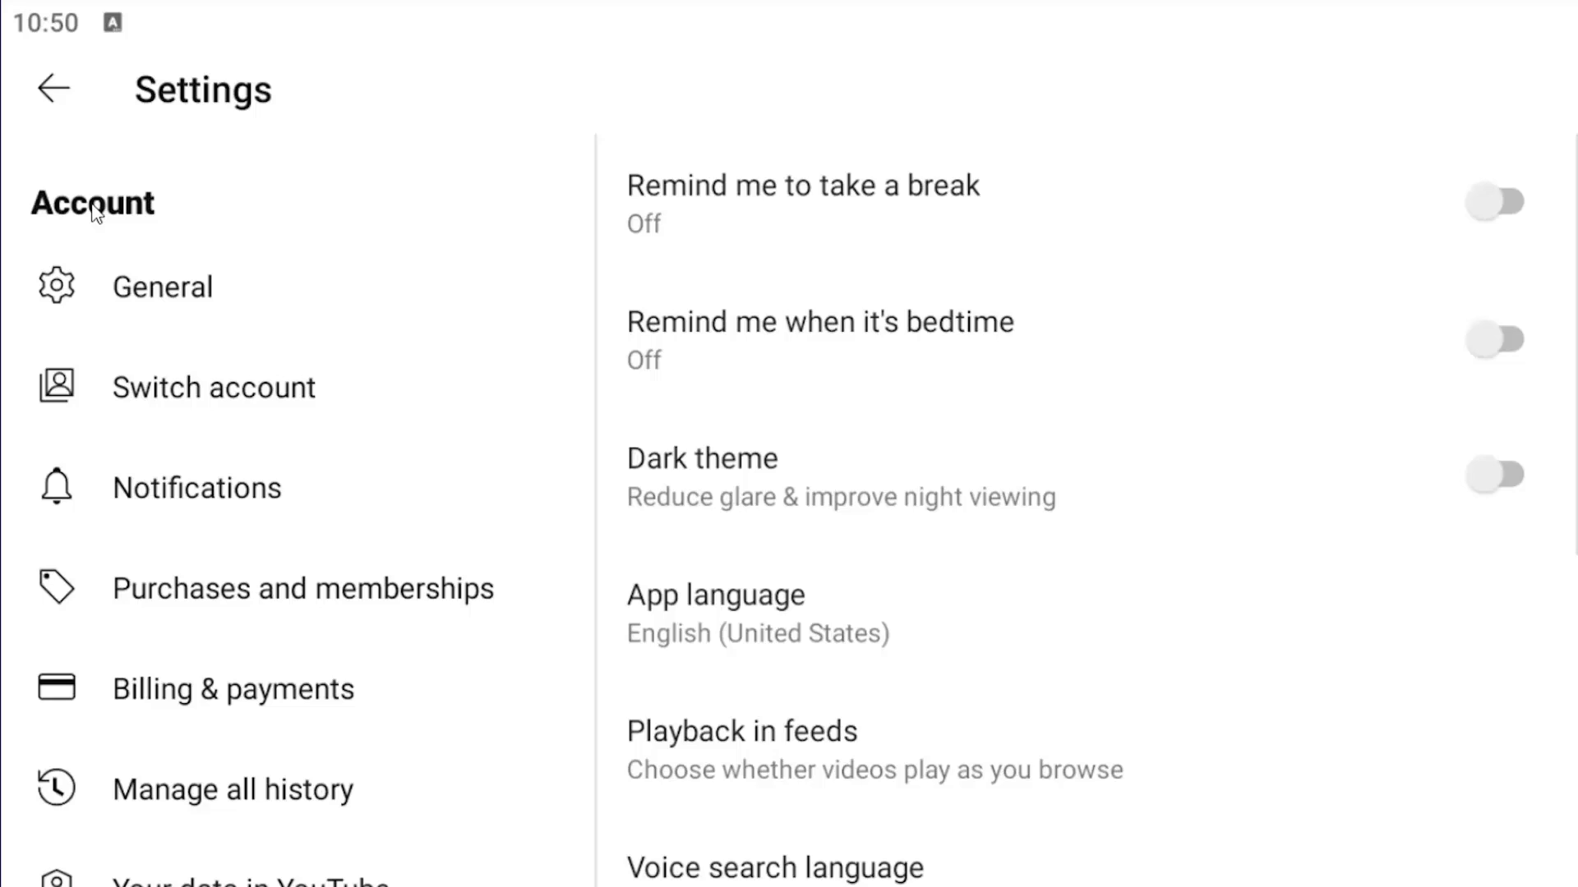
Show the Notifications settings with the mobile subscription, recommendation and channel activity toggles.
left_click(162, 502)
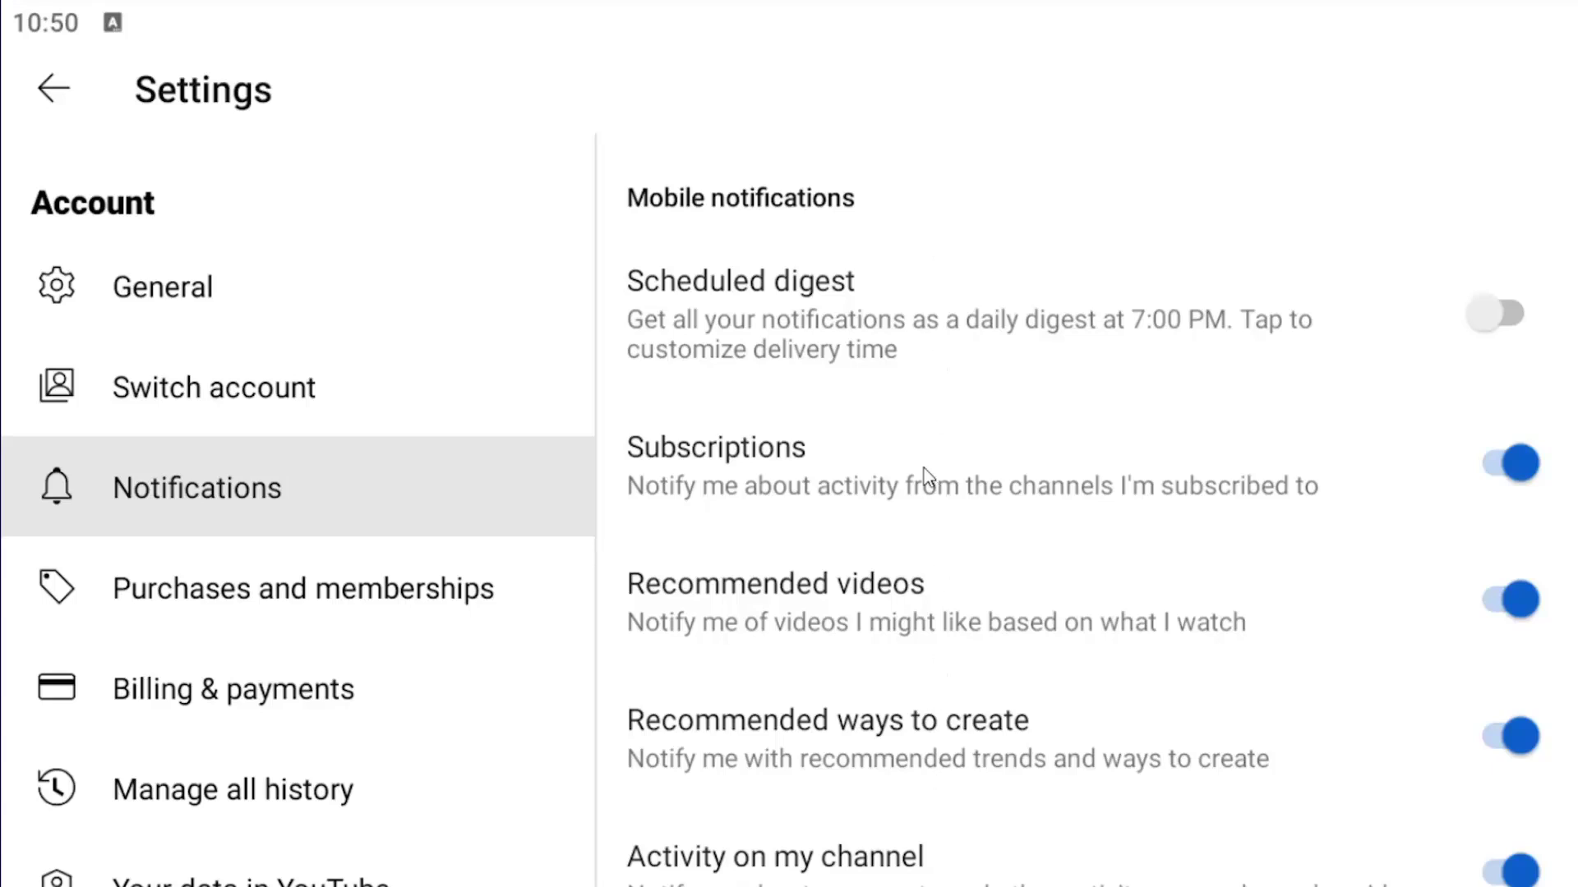
scroll(1065, 542, "down", 3)
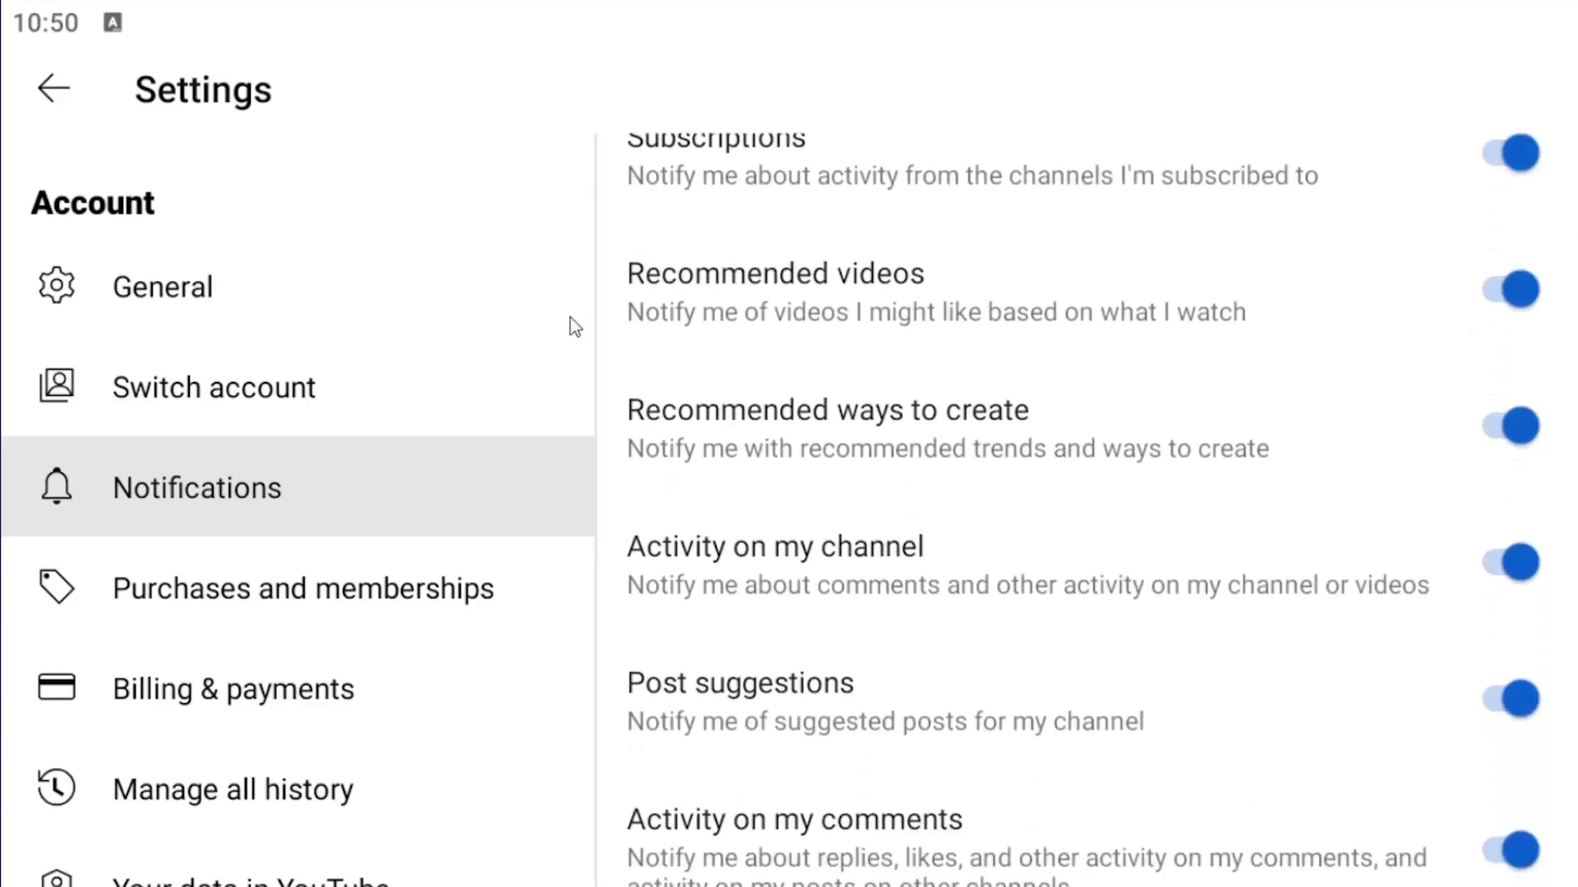